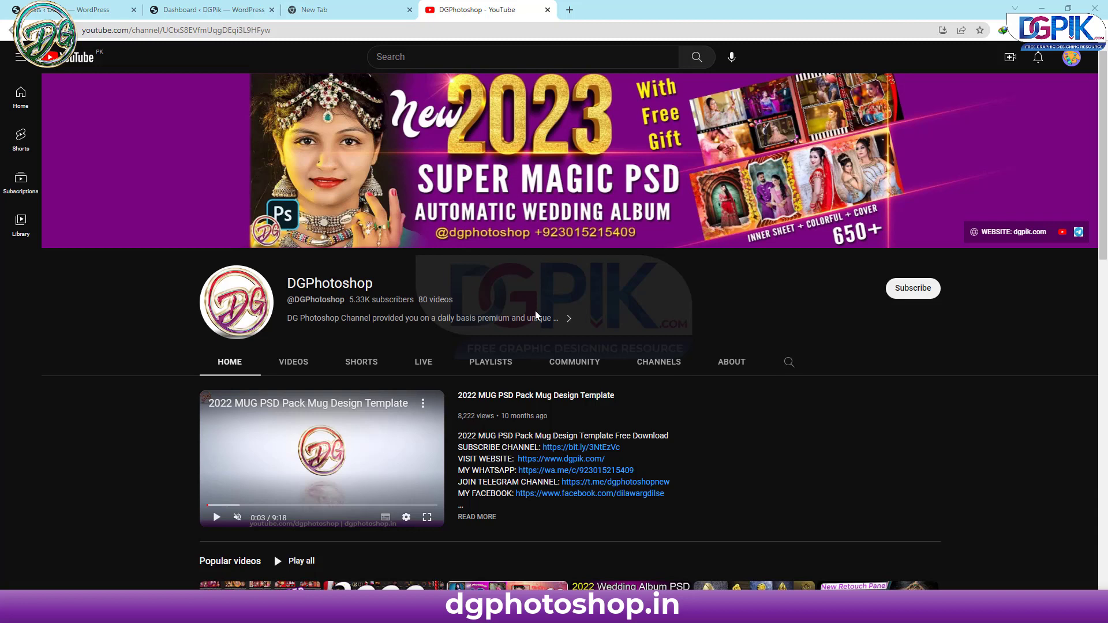
Step: Search Google for 'Adobe' from the empty new tab to reach adobe.com
scroll(537, 316, down, 1)
scroll(539, 346, down, 4)
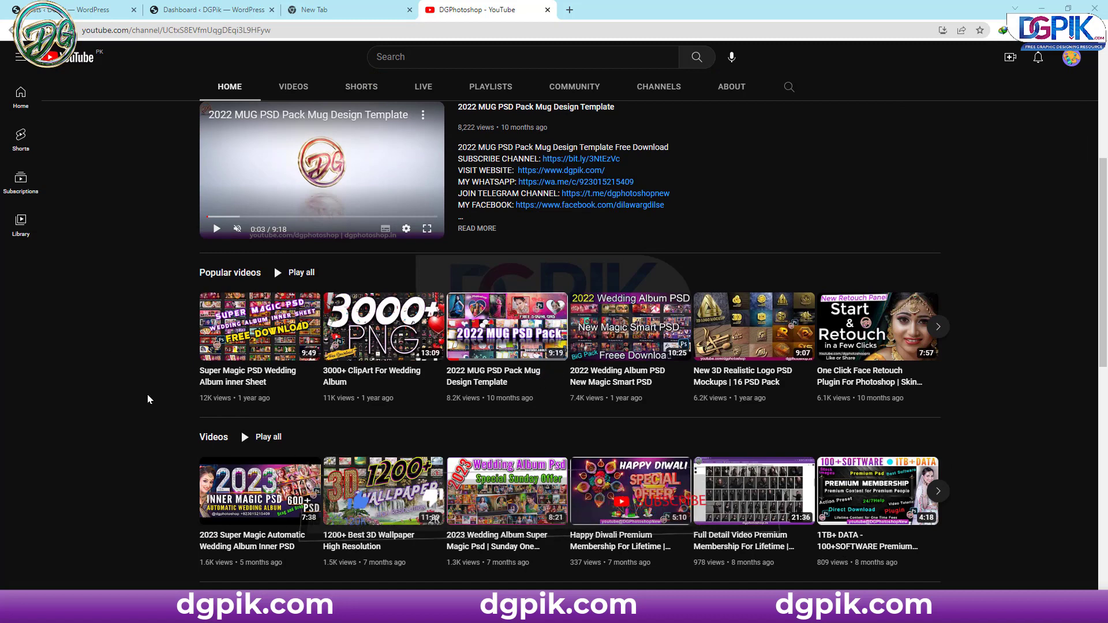
scroll(174, 448, down, 3)
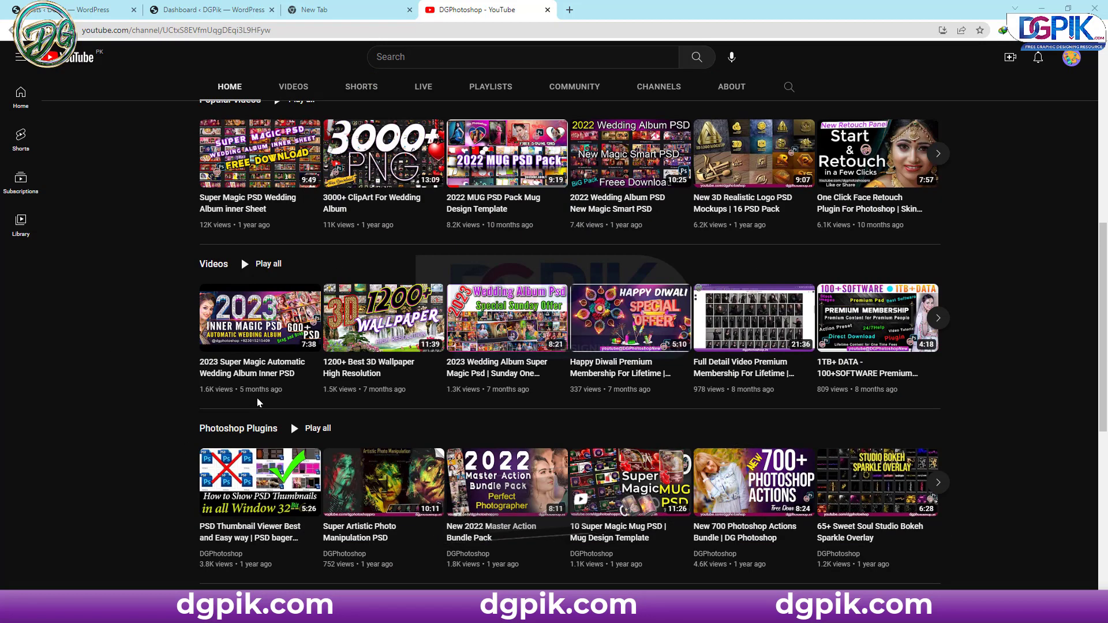
scroll(347, 404, up, 8)
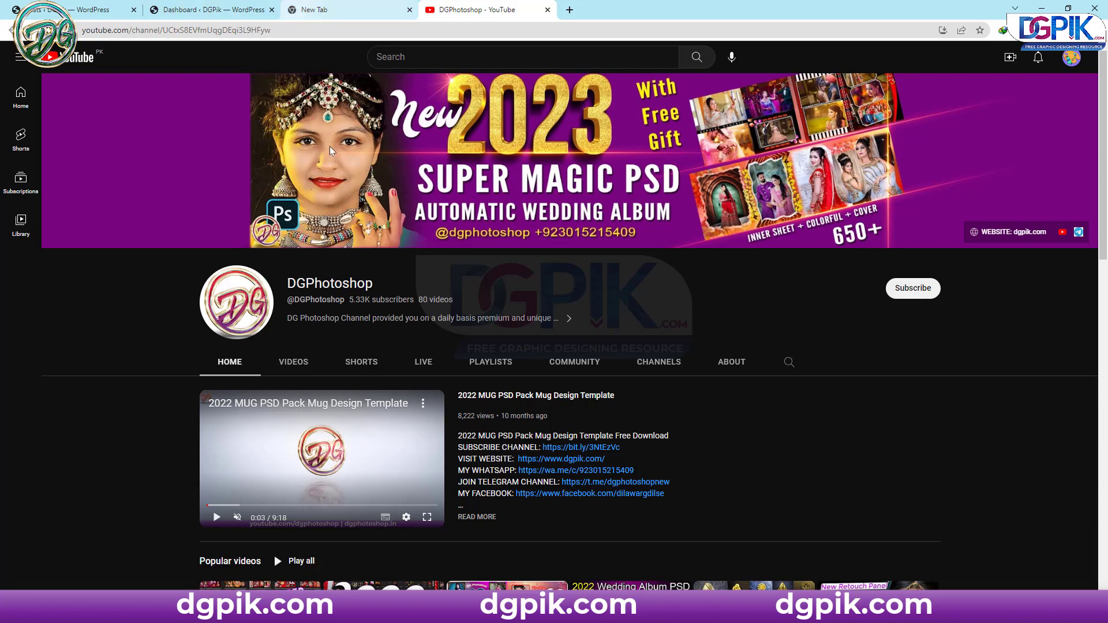
click(336, 14)
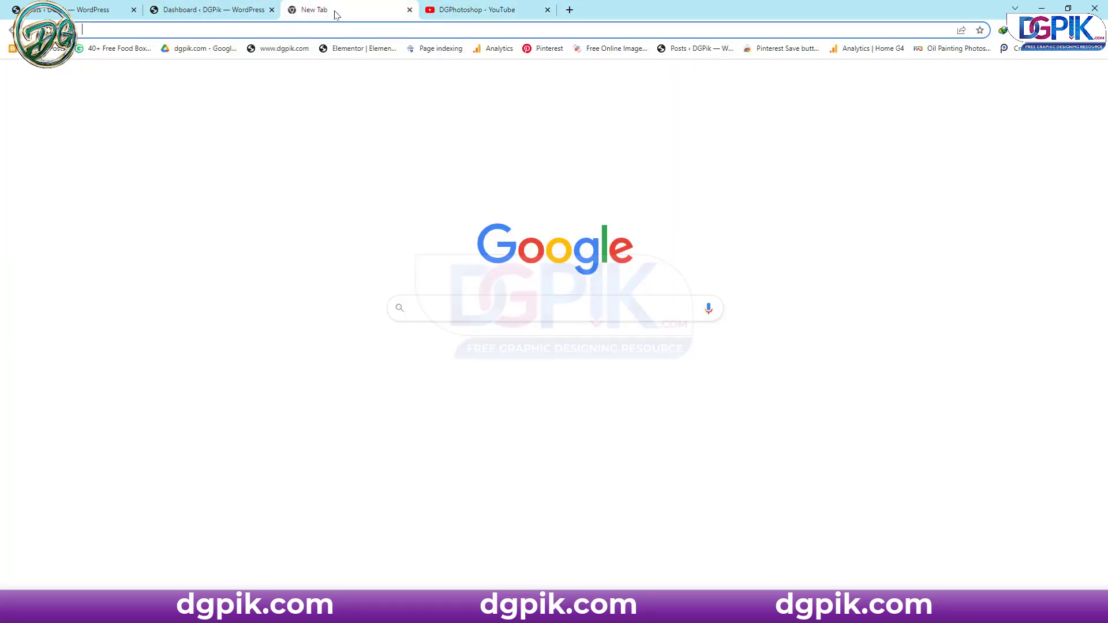
click(458, 307)
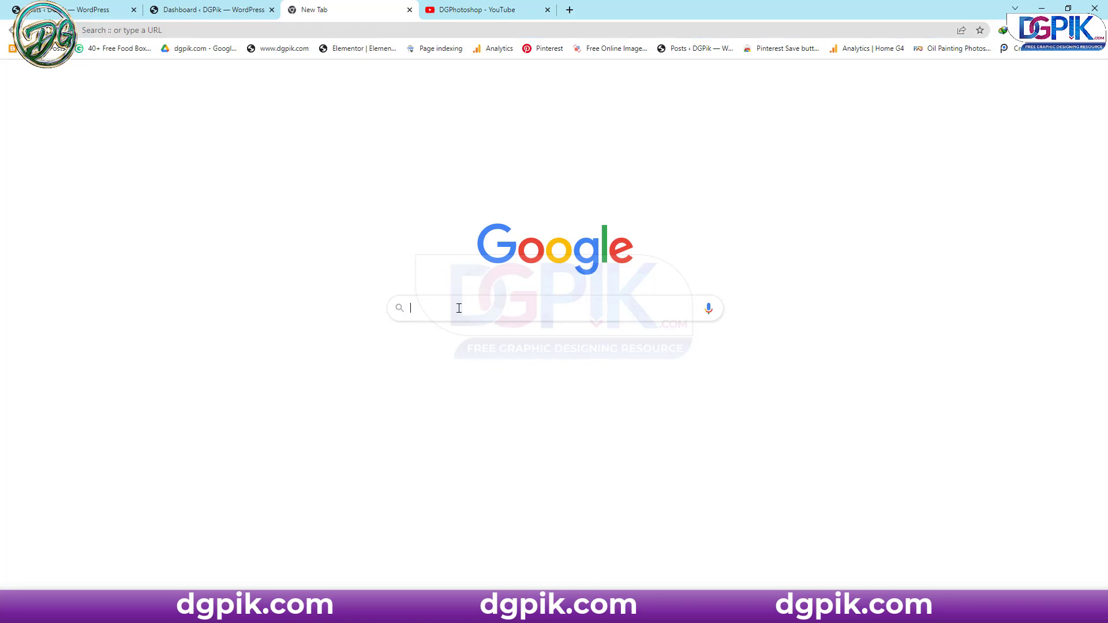
text(Adobe)
key(Return)
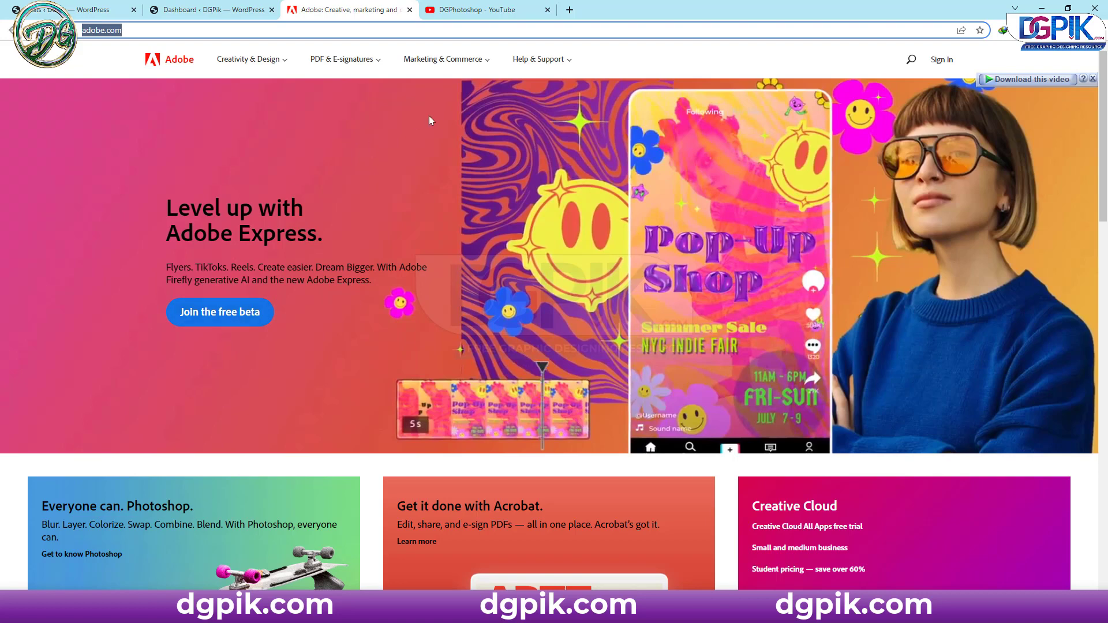
Step: Open the adobe.com sign-in page and find its 'New user? Create an account' prompt
click(943, 64)
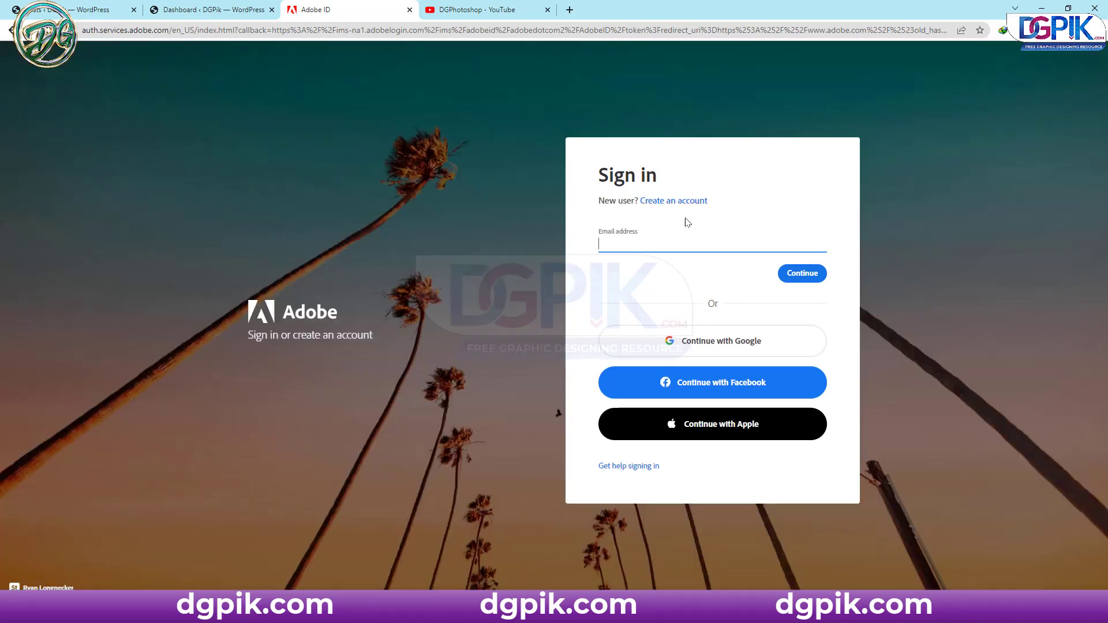
triple_click(616, 200)
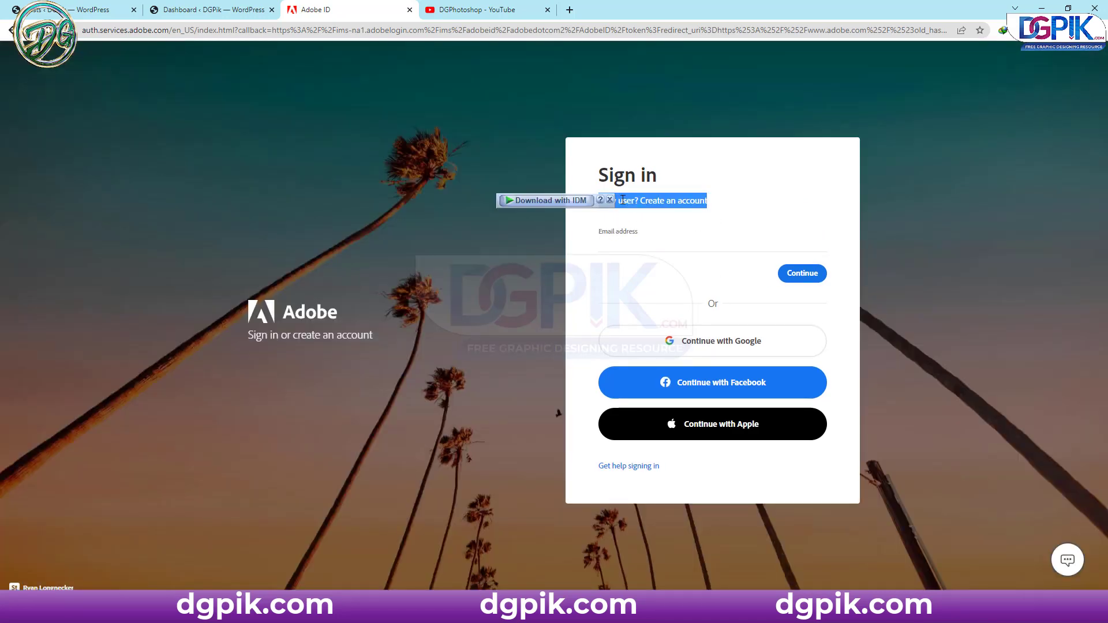
click(623, 201)
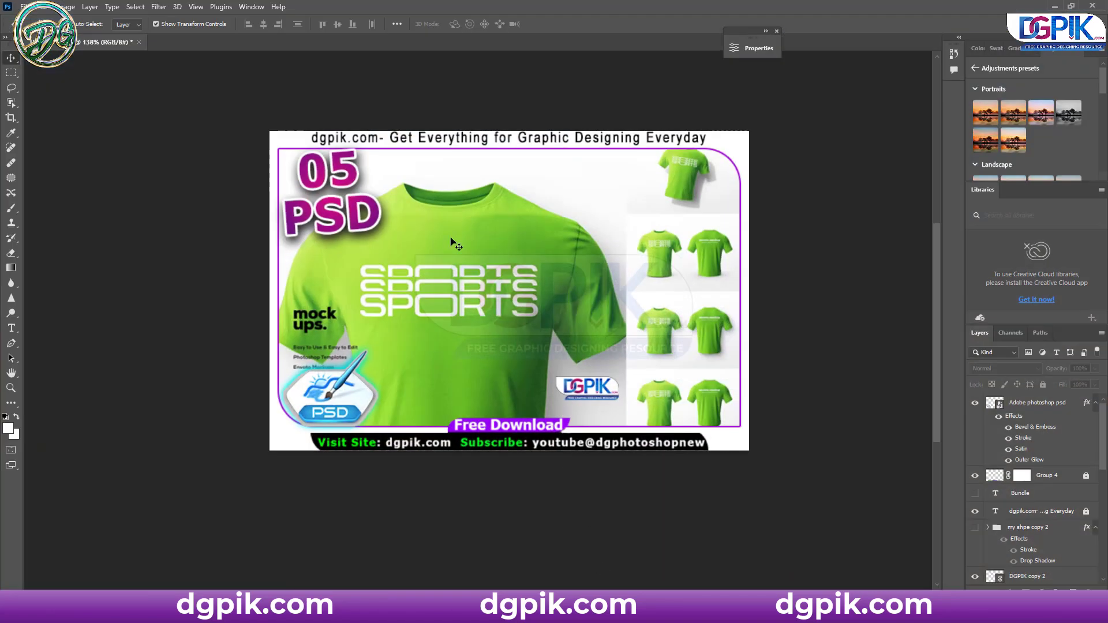
Step: Choose Help > Manage My Account in Photoshop, returning to the Chrome sign-in page
click(278, 7)
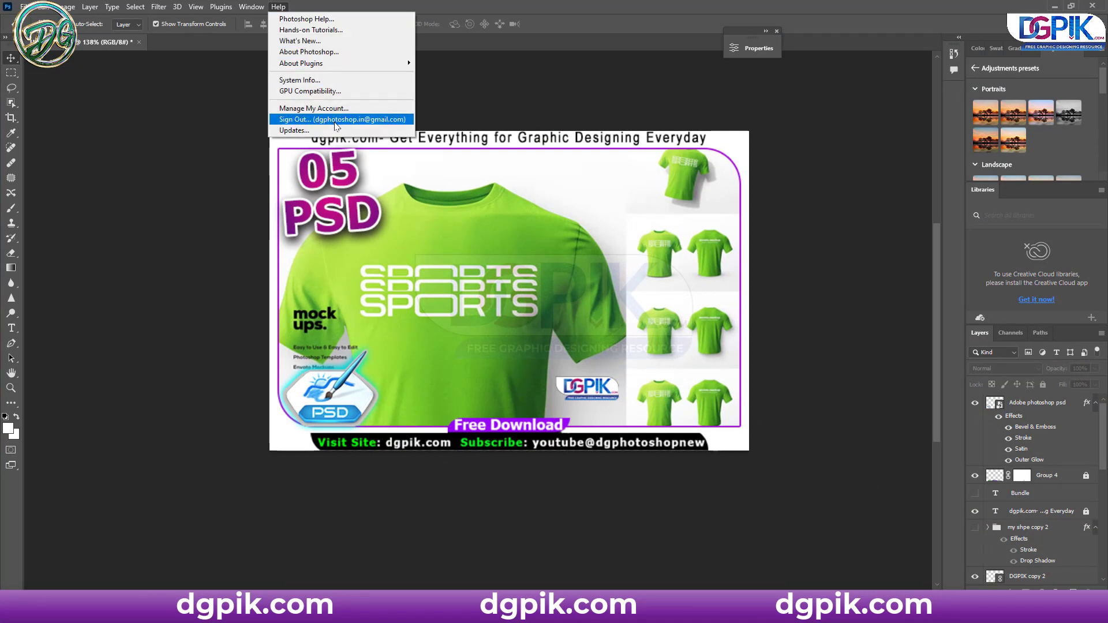
click(452, 89)
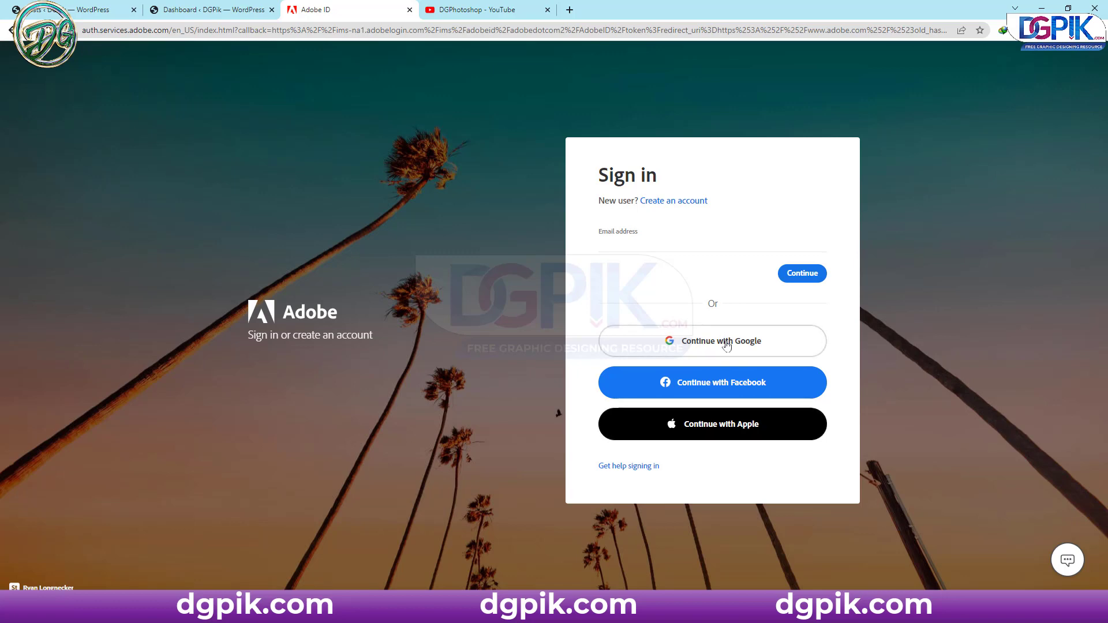
Step: Enter the e-mail address and a first password in the Create an account form, revealing and selecting it
click(681, 202)
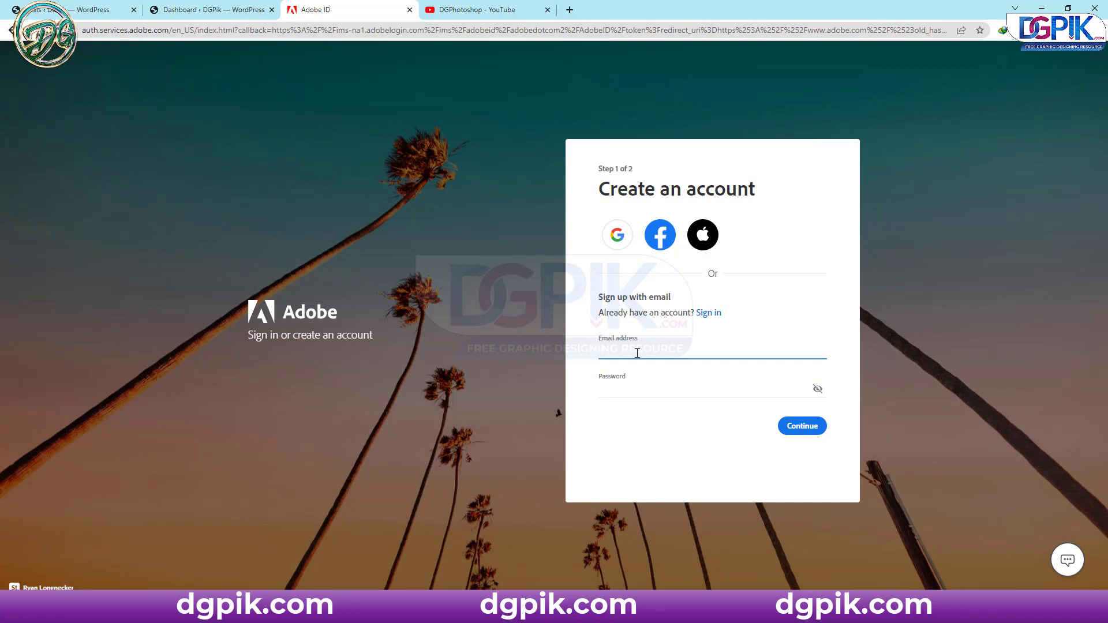
click(674, 384)
right_click(675, 383)
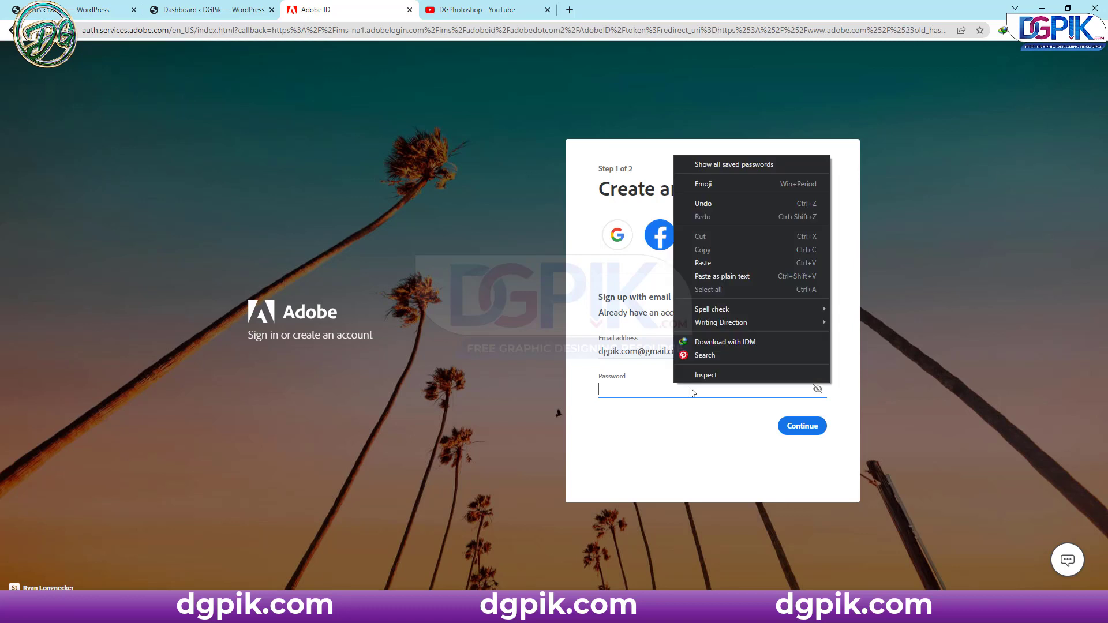
click(622, 385)
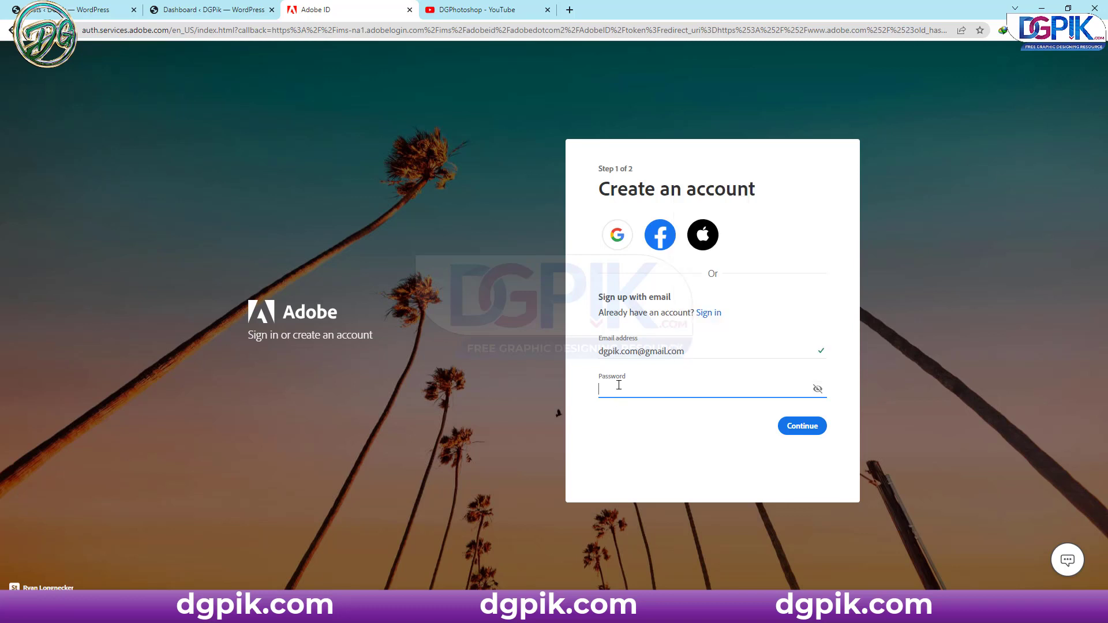
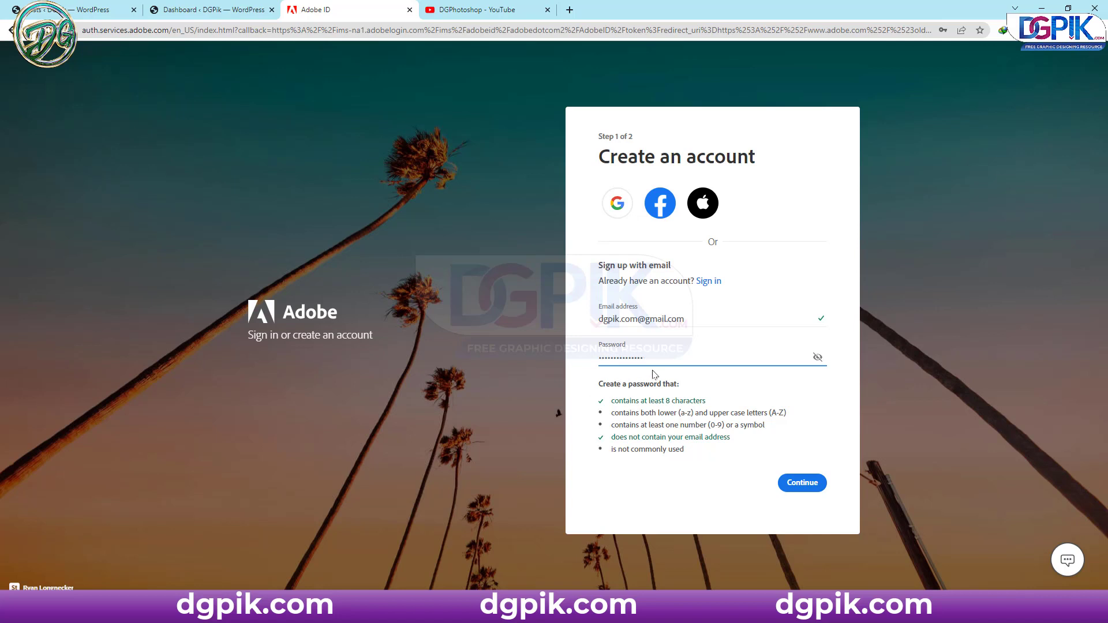
click(818, 358)
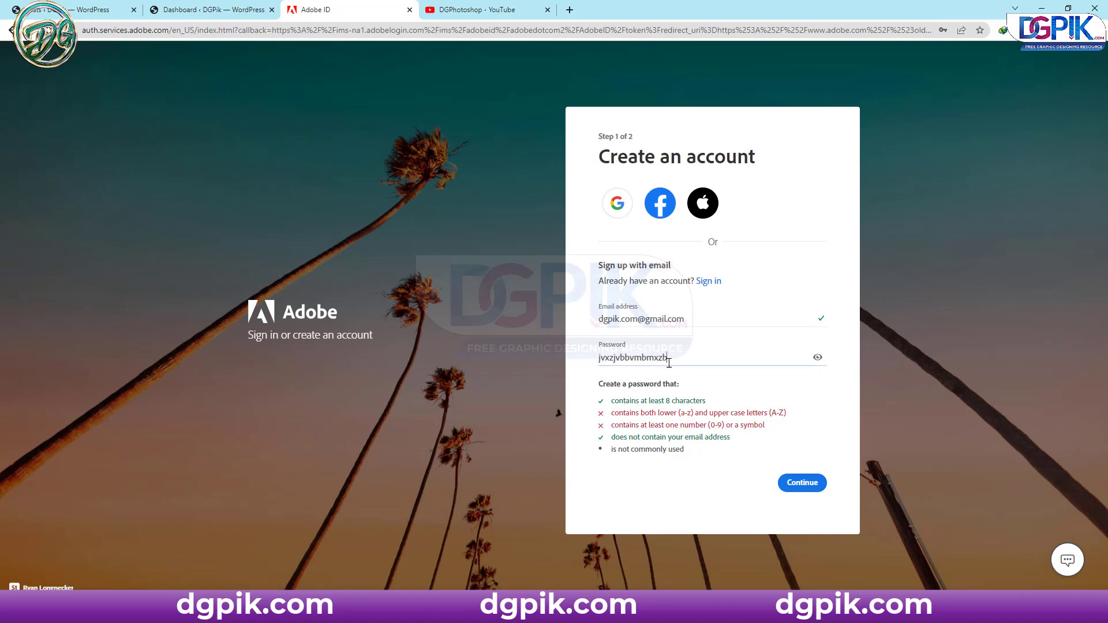
double_click(590, 363)
click(632, 361)
drag(699, 357, 596, 362)
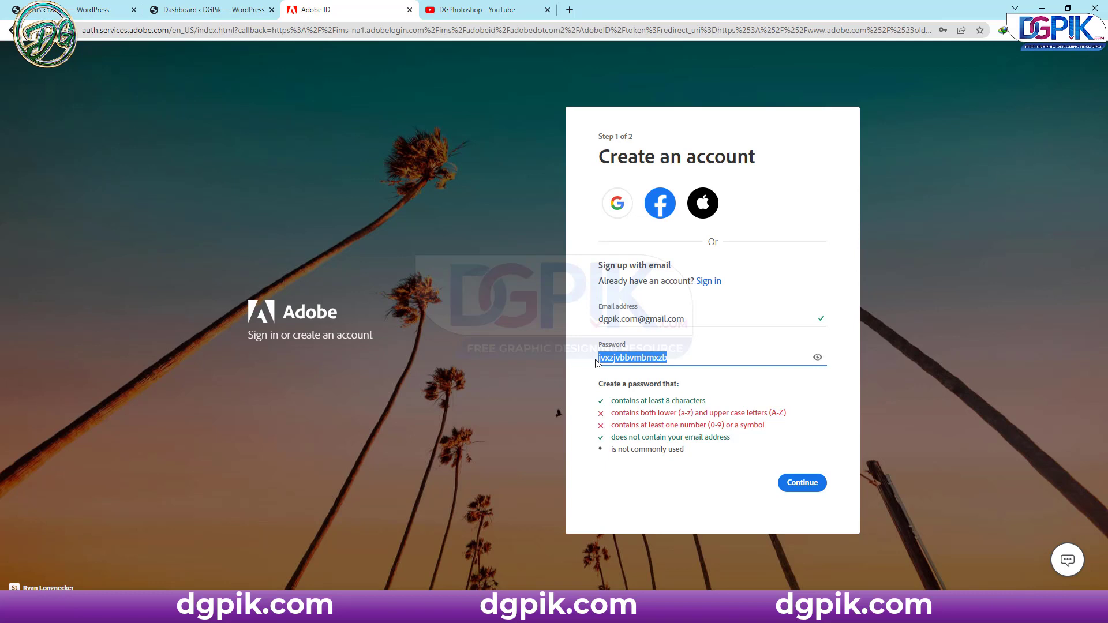
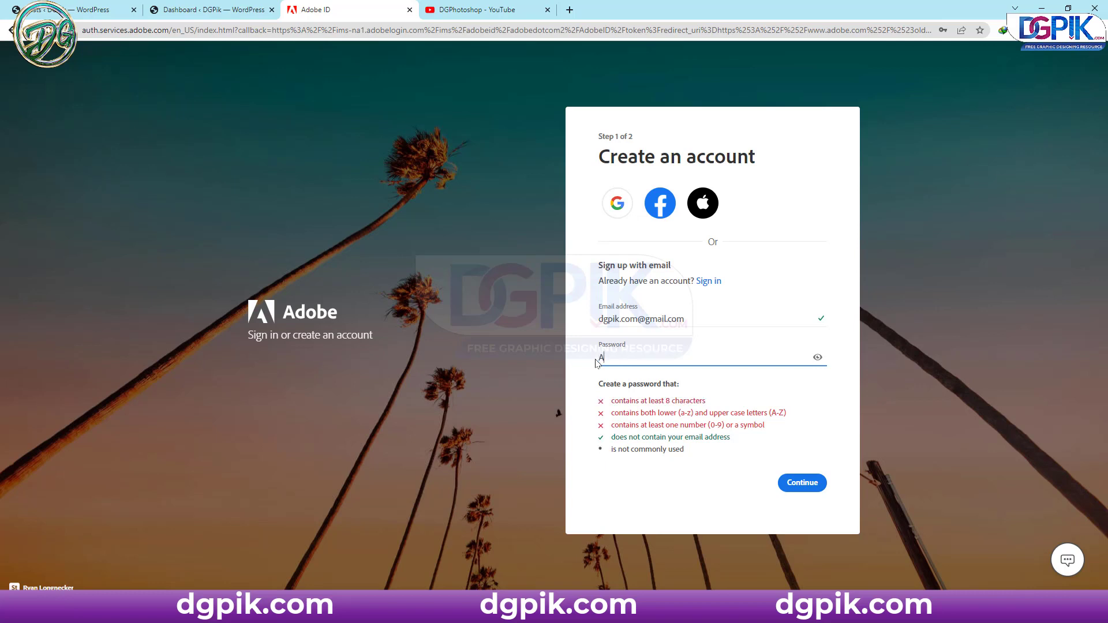
Step: Type a new password with an upper-case letter, a number and @, then inspect its characters
drag(650, 357, 599, 358)
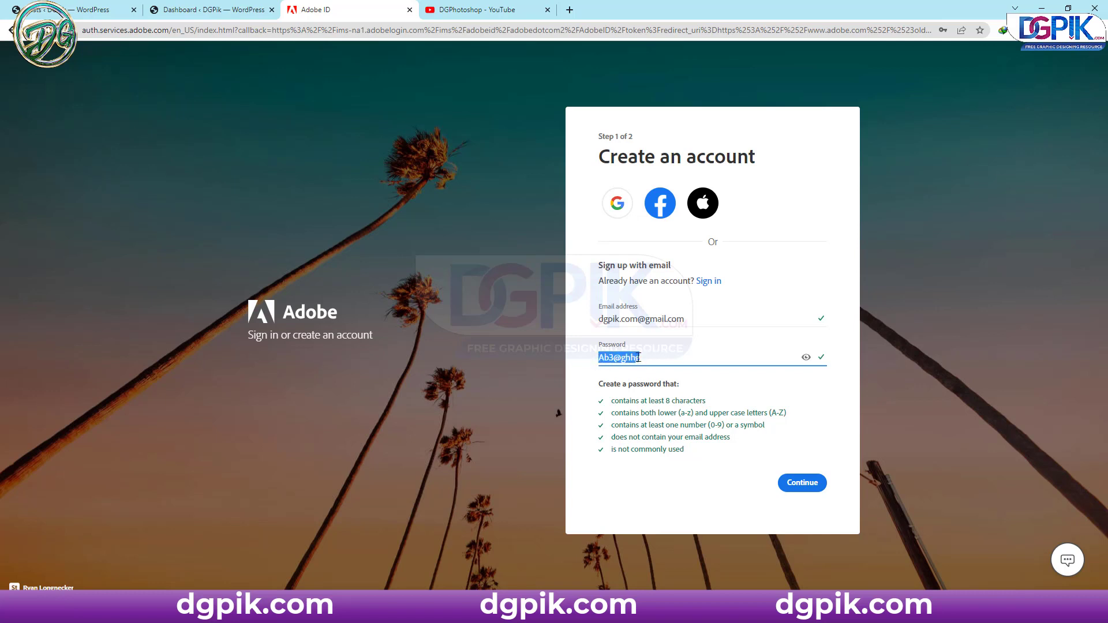
click(638, 358)
drag(645, 358, 636, 357)
click(608, 359)
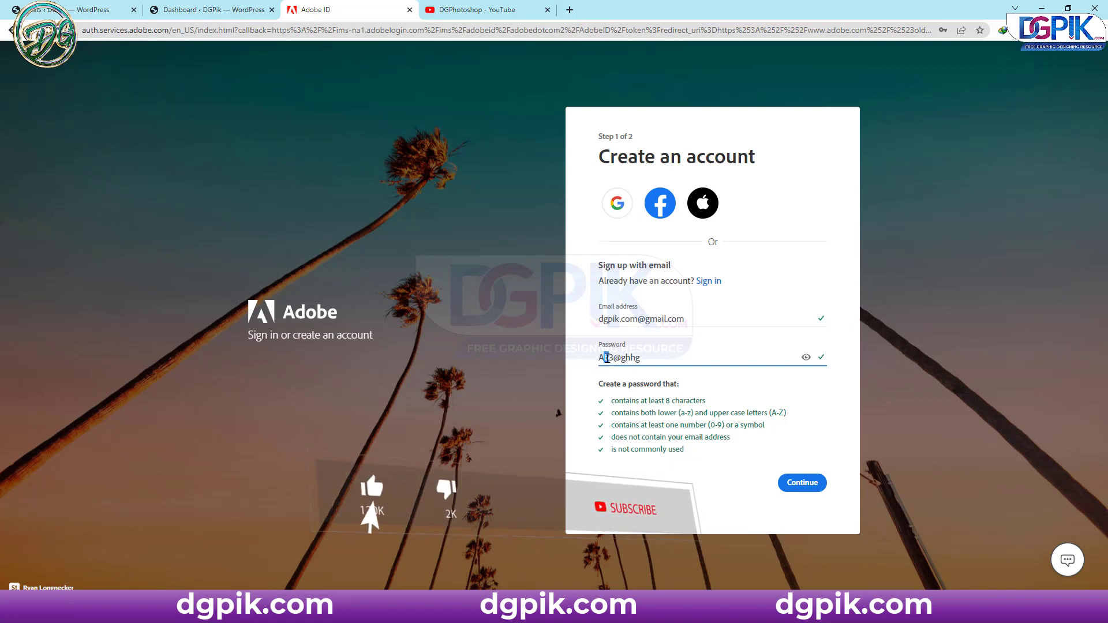
drag(613, 357, 620, 357)
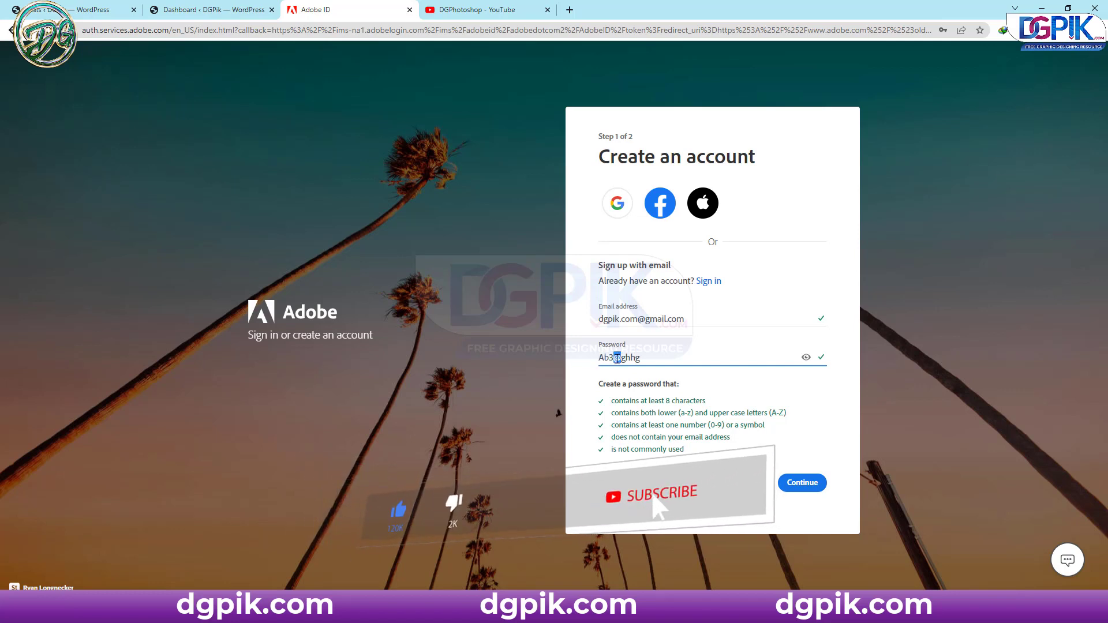
click(631, 359)
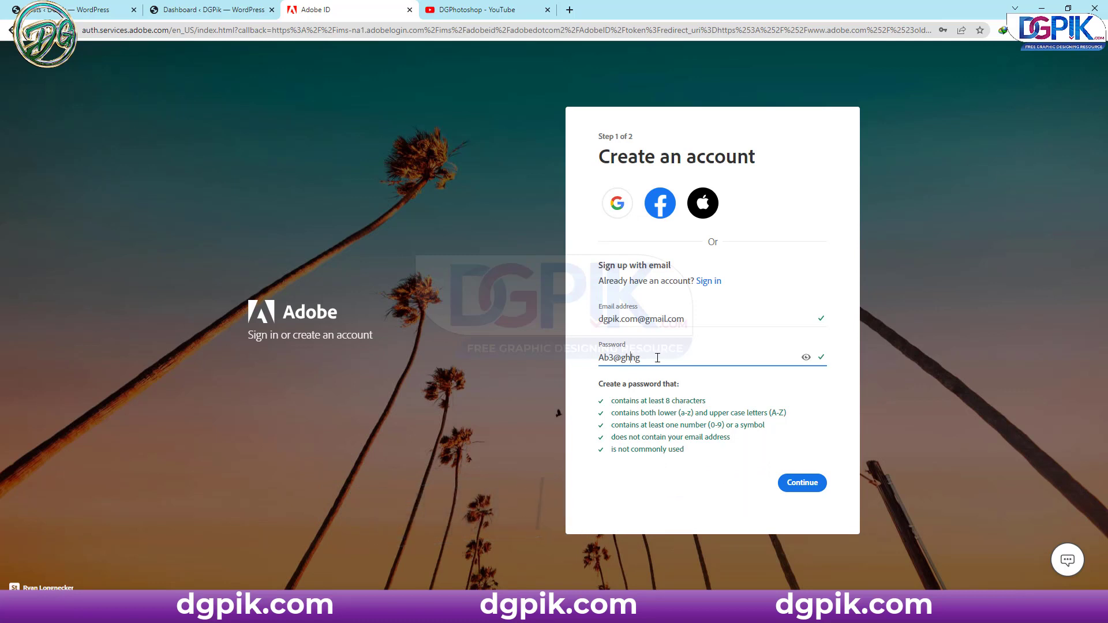
double_click(631, 358)
click(654, 359)
drag(639, 358, 598, 358)
Step: Clear the password field, paste in a valid password, and continue to Step 2 of 2
click(640, 321)
key(ctrl+a)
key(ctrl+c)
key(ctrl+v)
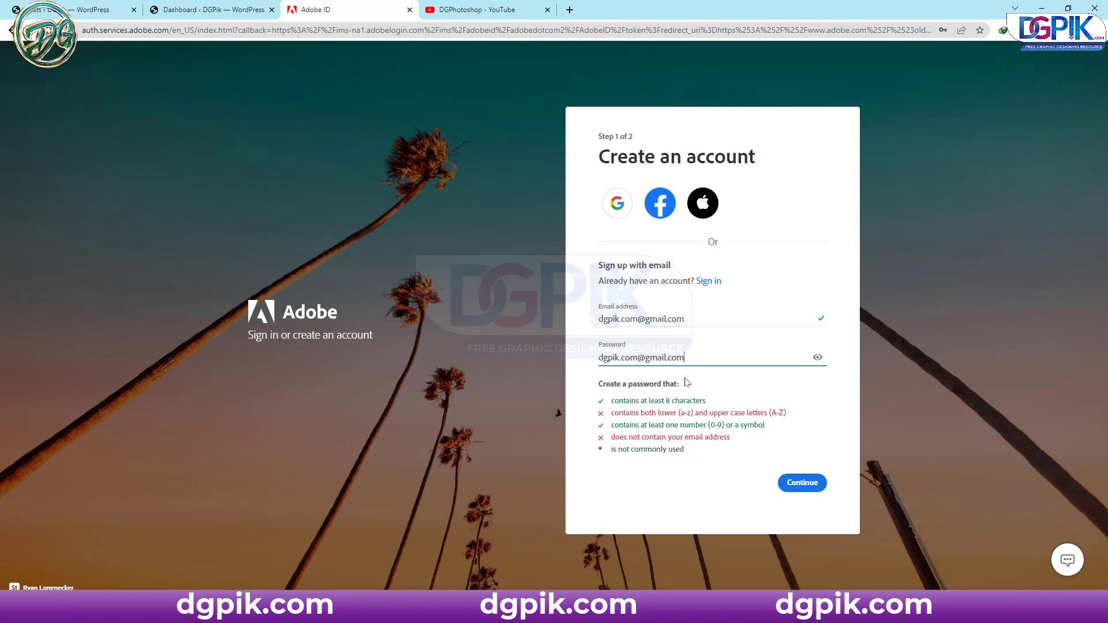
drag(699, 358, 587, 363)
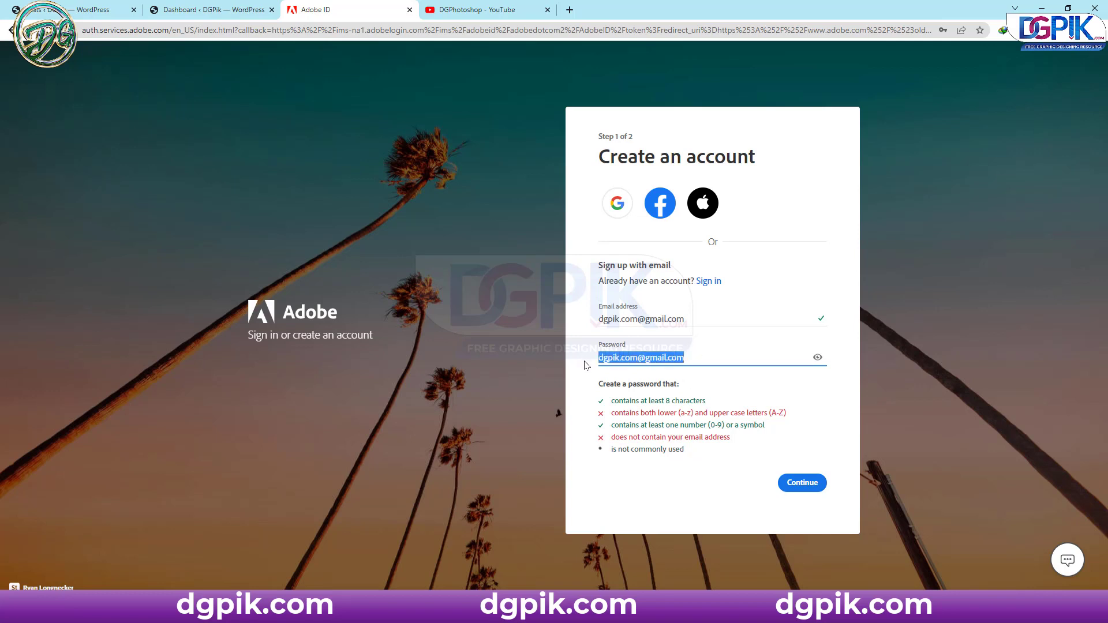
key(BackSpace)
click(817, 388)
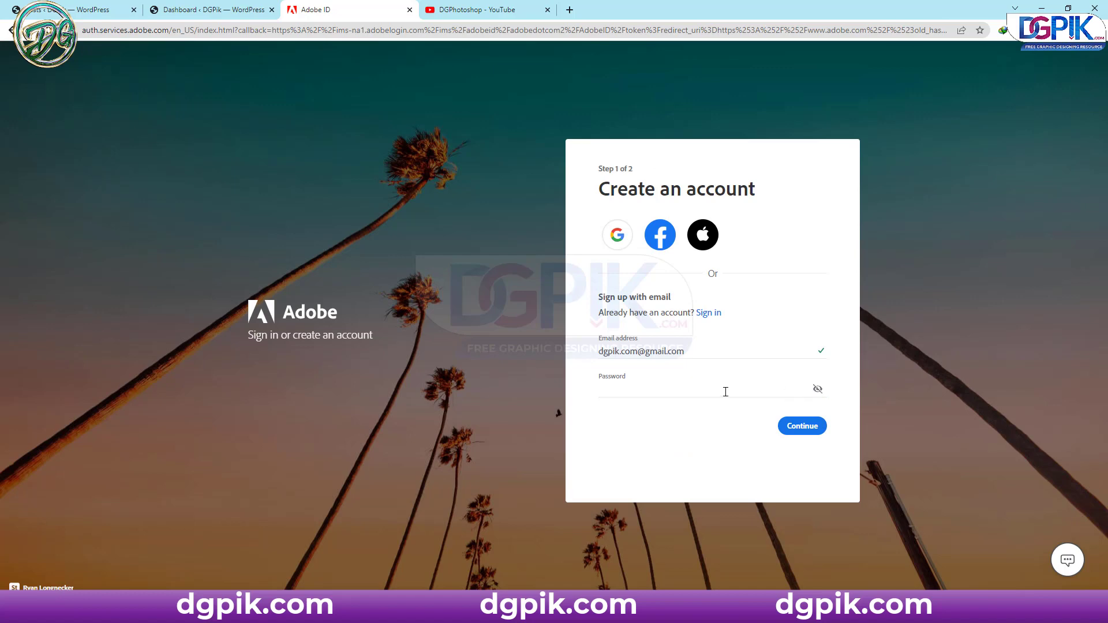
key(ctrl+v)
click(788, 482)
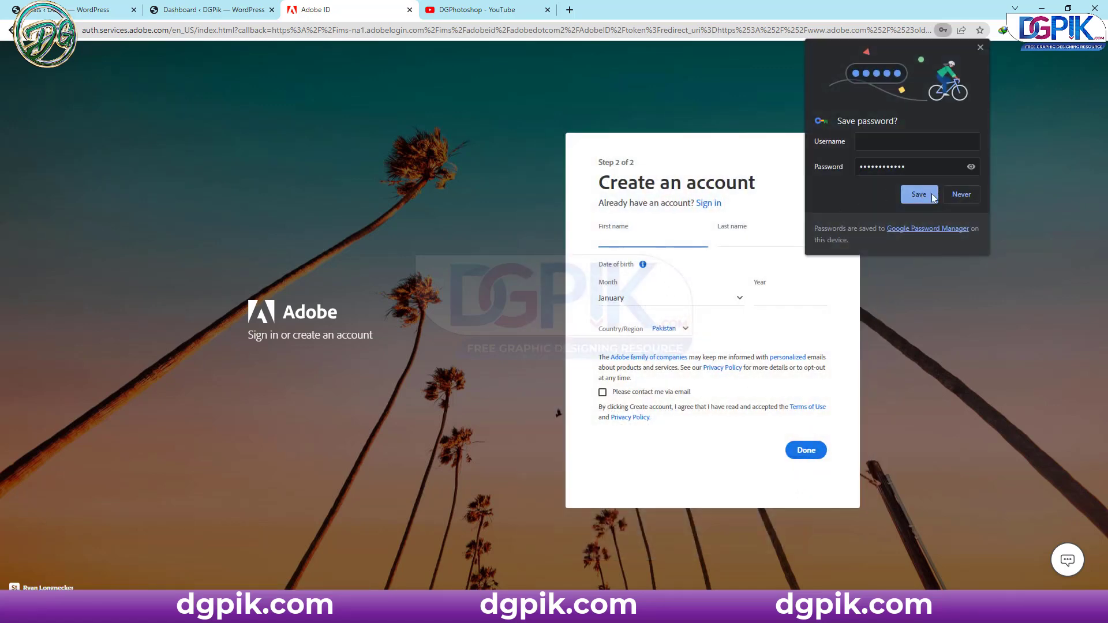
Step: Dismiss Chrome's save-password prompt and fill in the first and last name
click(962, 194)
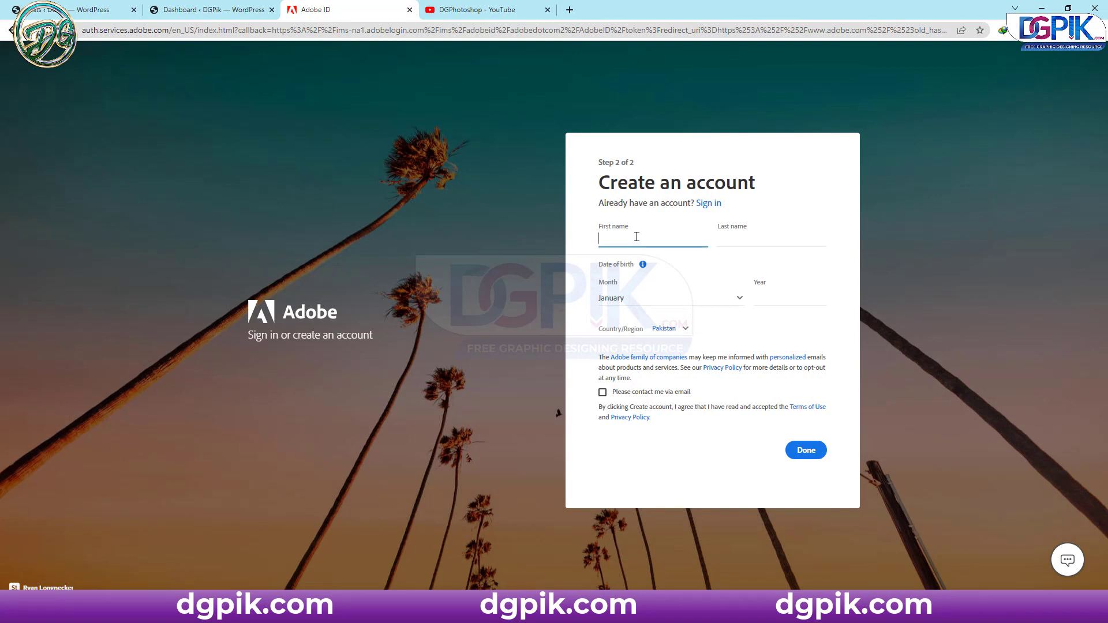
text(dgpik)
click(759, 241)
text(.com)
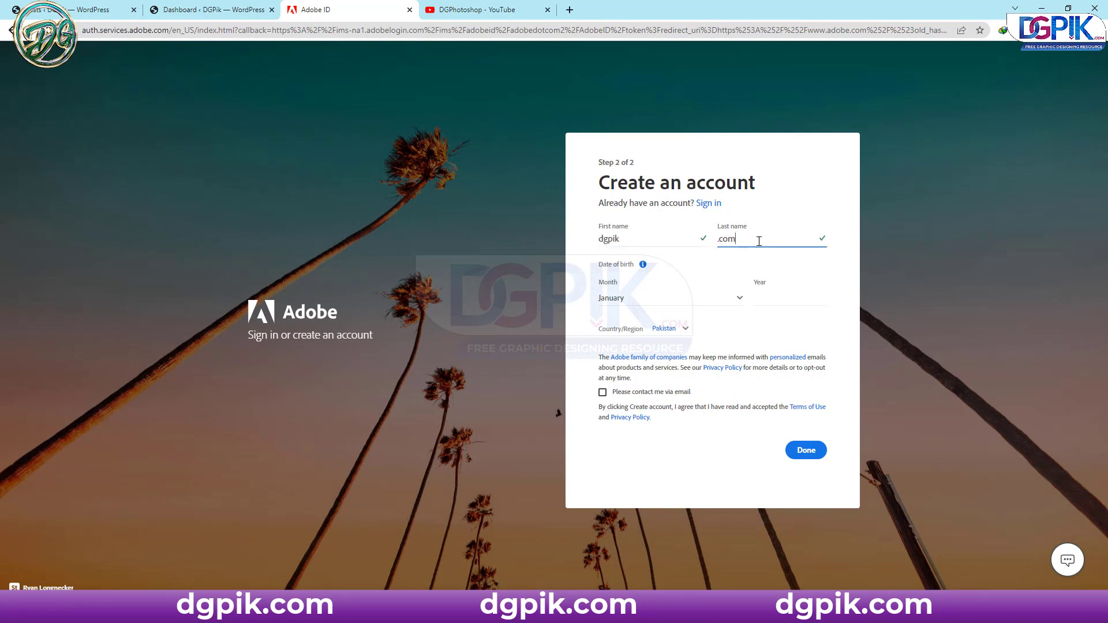
Step: Set the birth date to January 1993, opt in to Adobe emails, and finish with Done
click(632, 299)
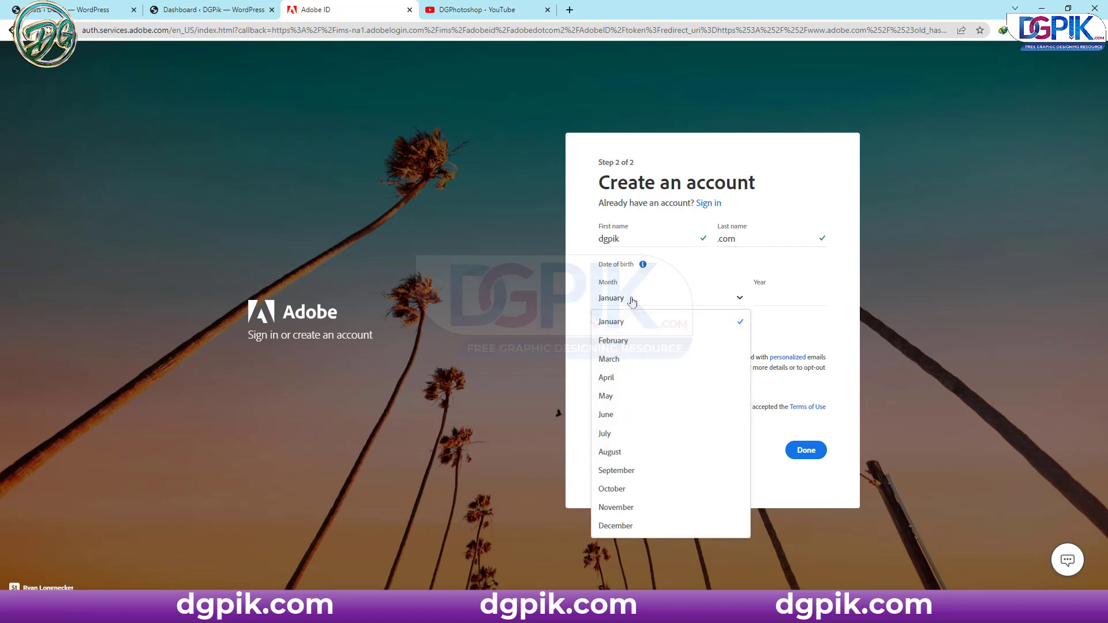
click(634, 302)
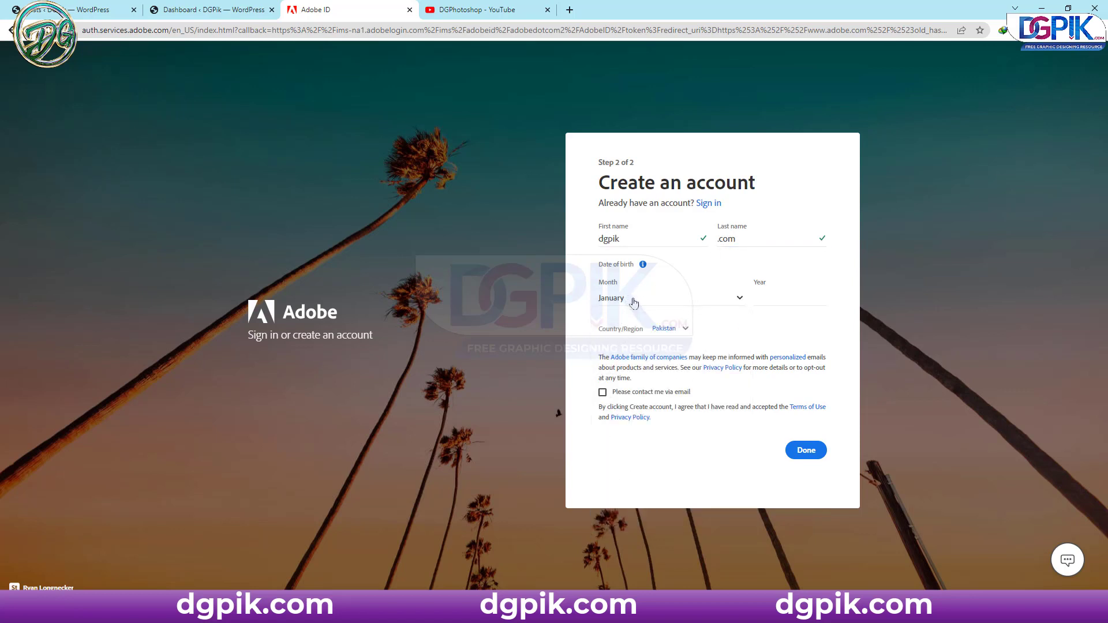
click(634, 302)
click(631, 316)
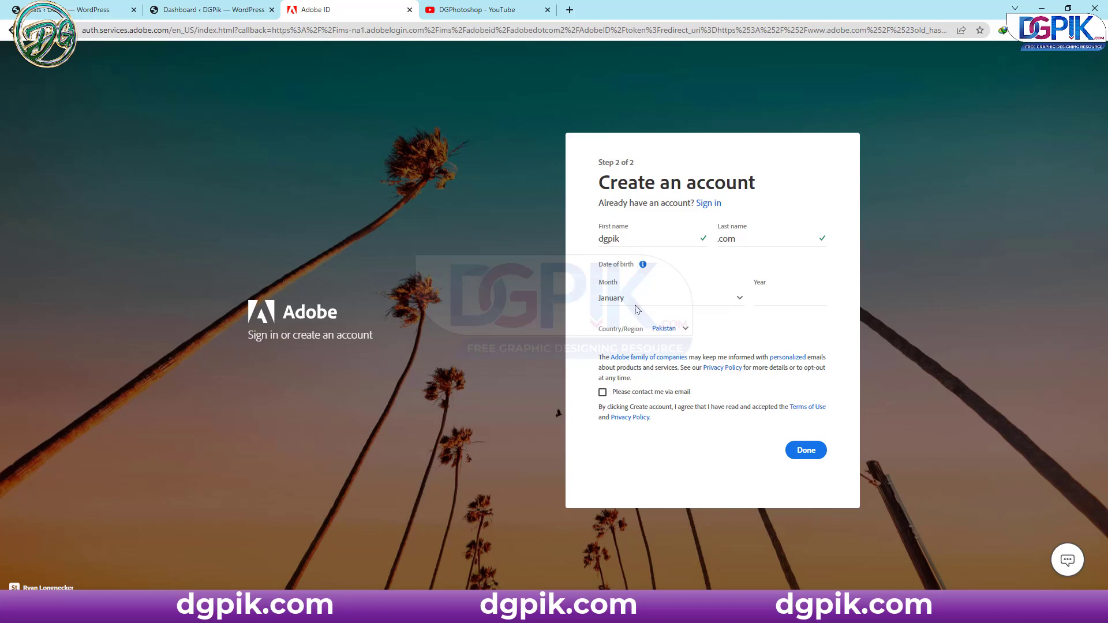
click(779, 296)
text(1993)
click(602, 393)
click(814, 449)
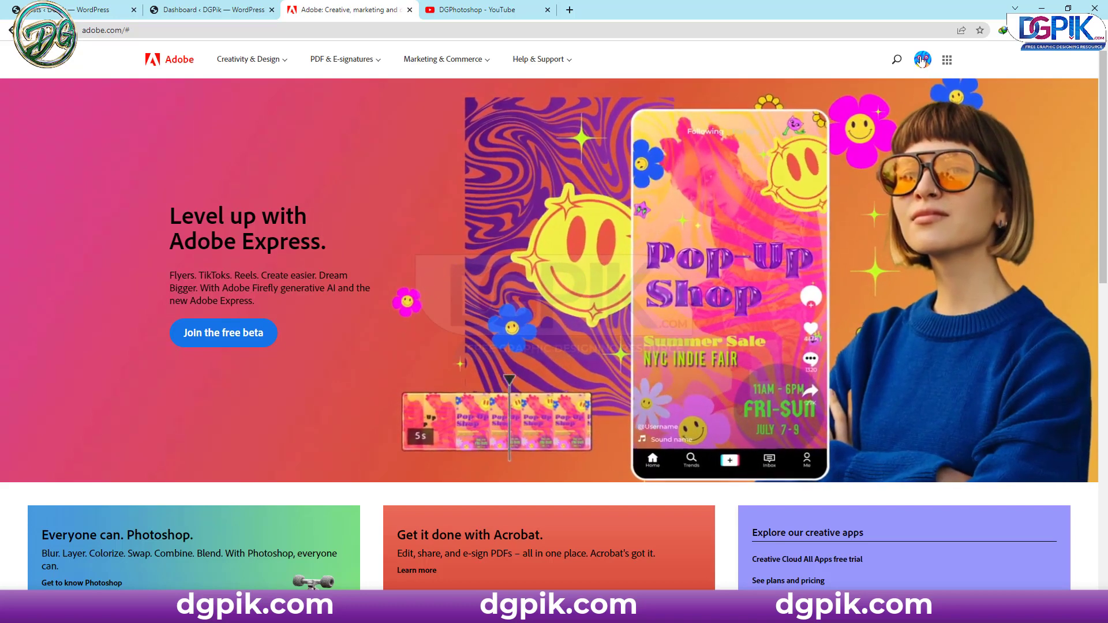
Step: Open the profile menu on adobe.com and choose View Account
click(922, 59)
click(827, 124)
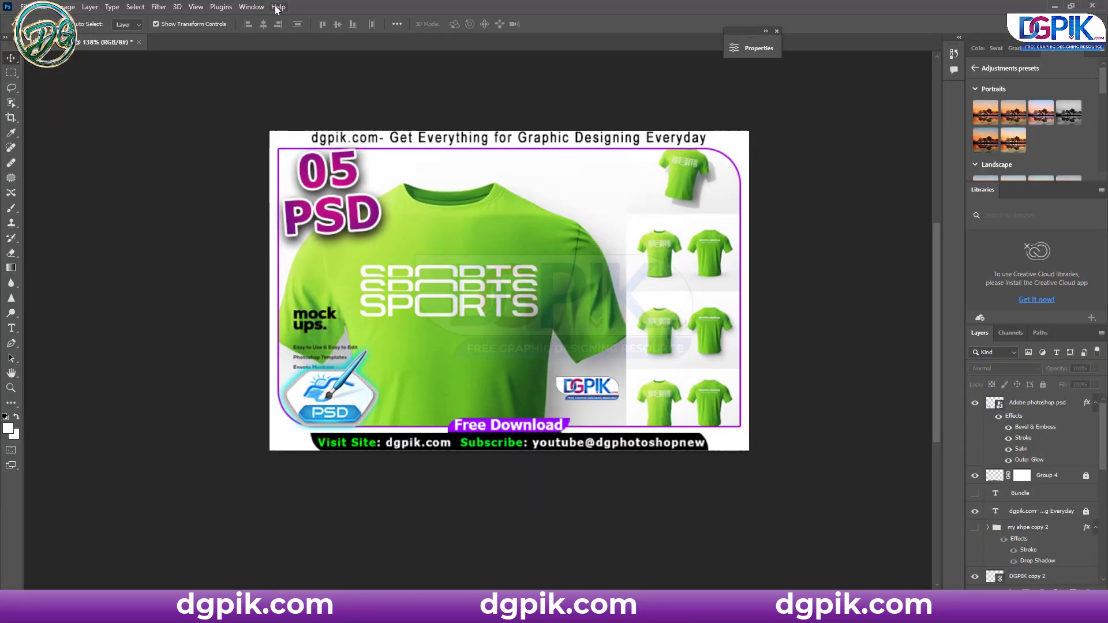
Step: Check the signed-in account in Photoshop's Help menu, then minimize Photoshop
click(278, 7)
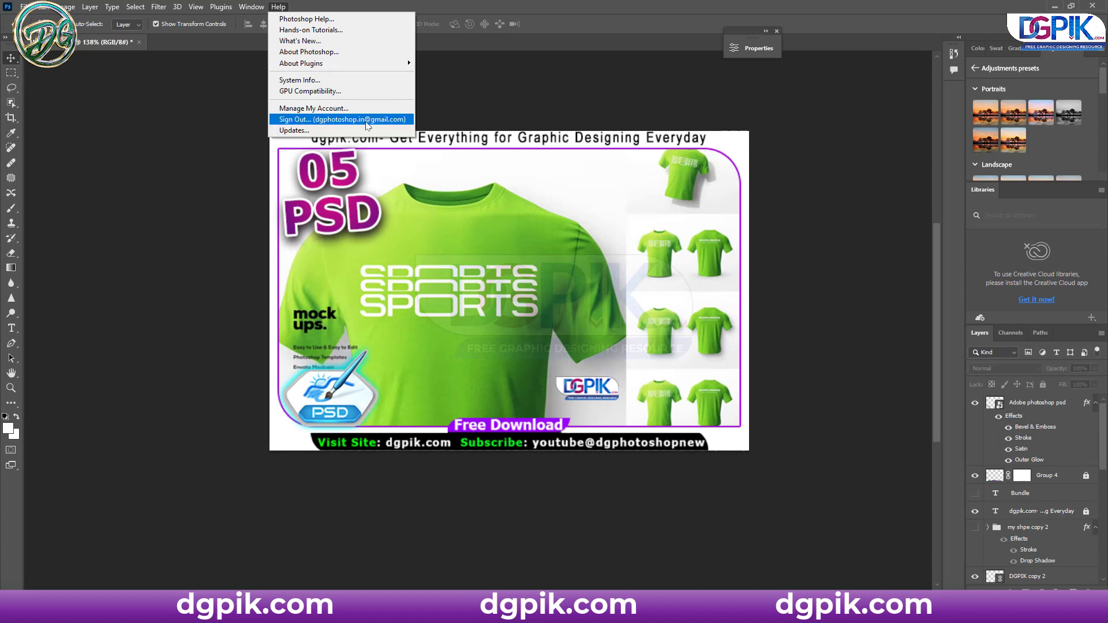
click(636, 102)
click(1056, 7)
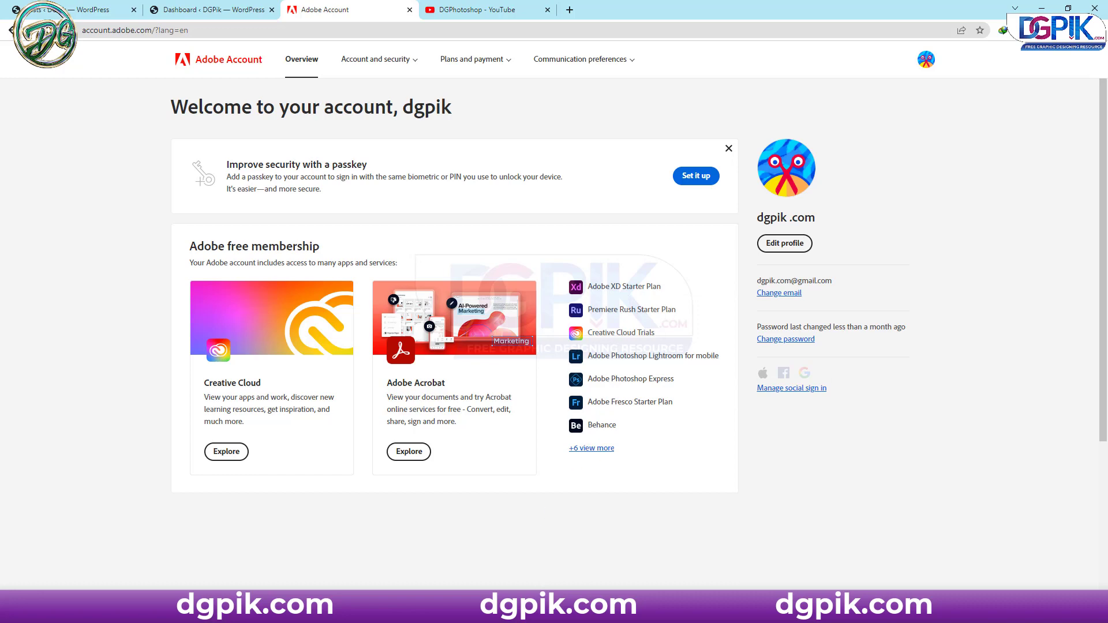
Step: Show the Adobe Account welcome heading, then switch to the DGPhotoshop - YouTube tab
key(alt+Tab)
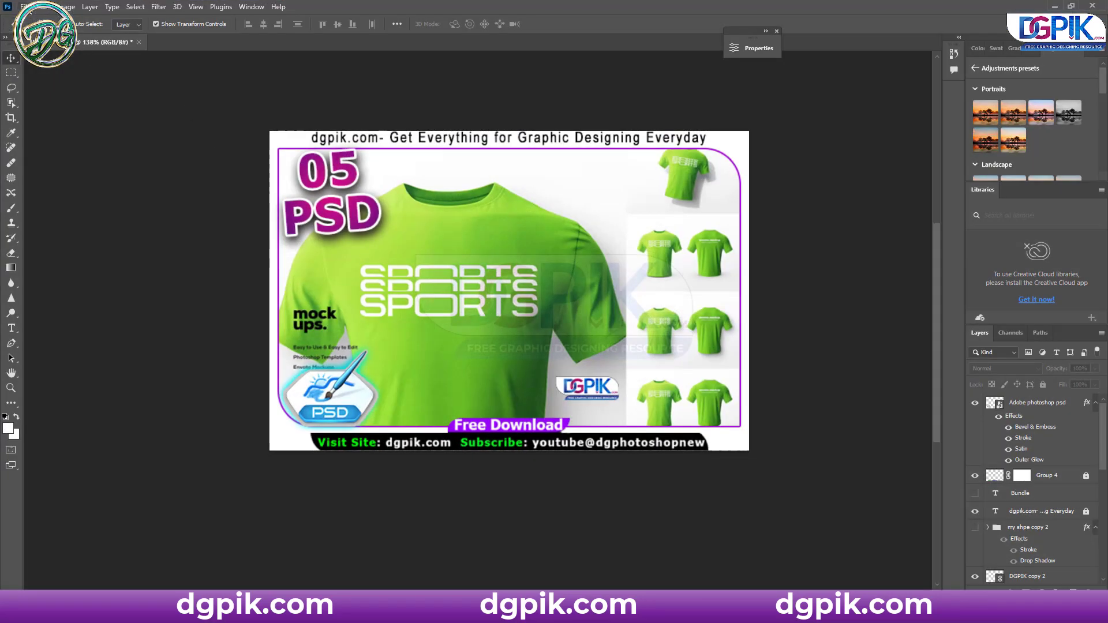
click(1053, 7)
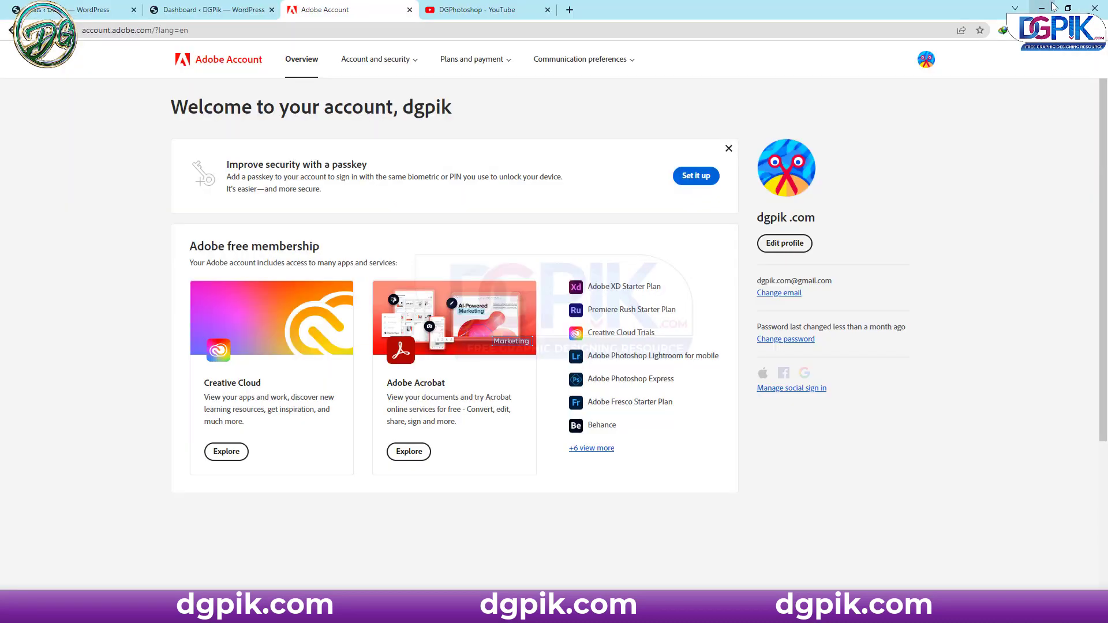
triple_click(414, 111)
click(421, 109)
click(470, 10)
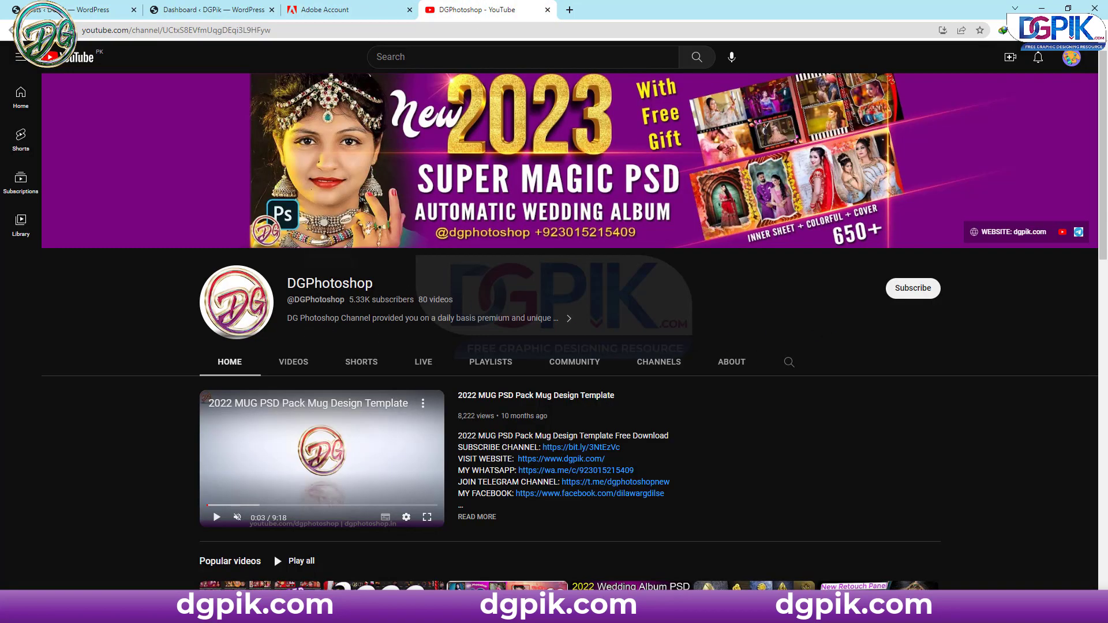
drag(376, 283, 293, 282)
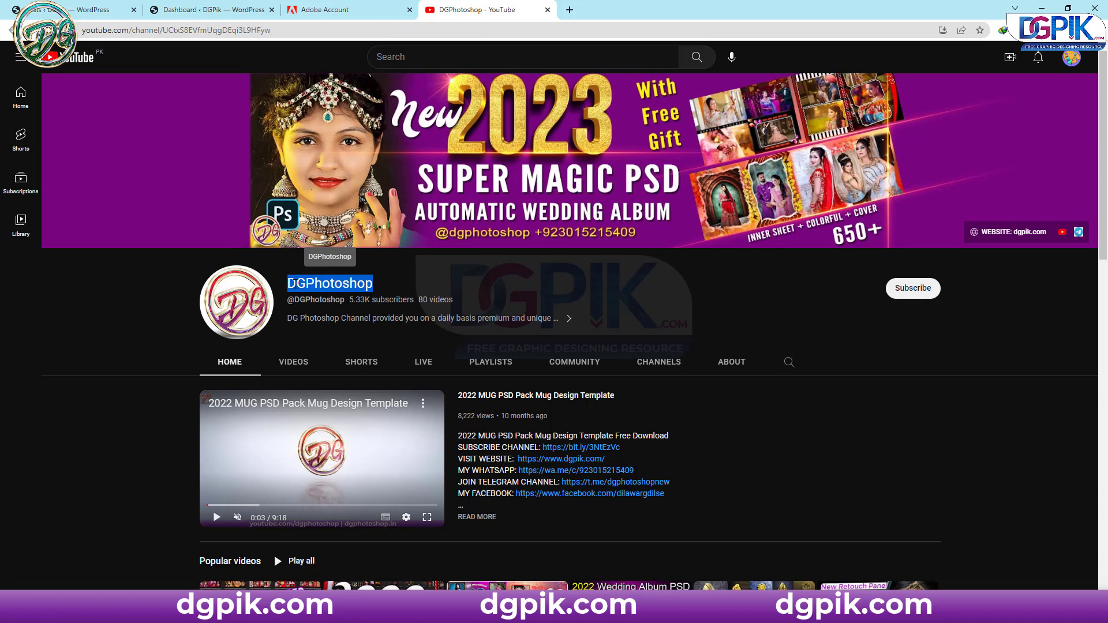
click(299, 283)
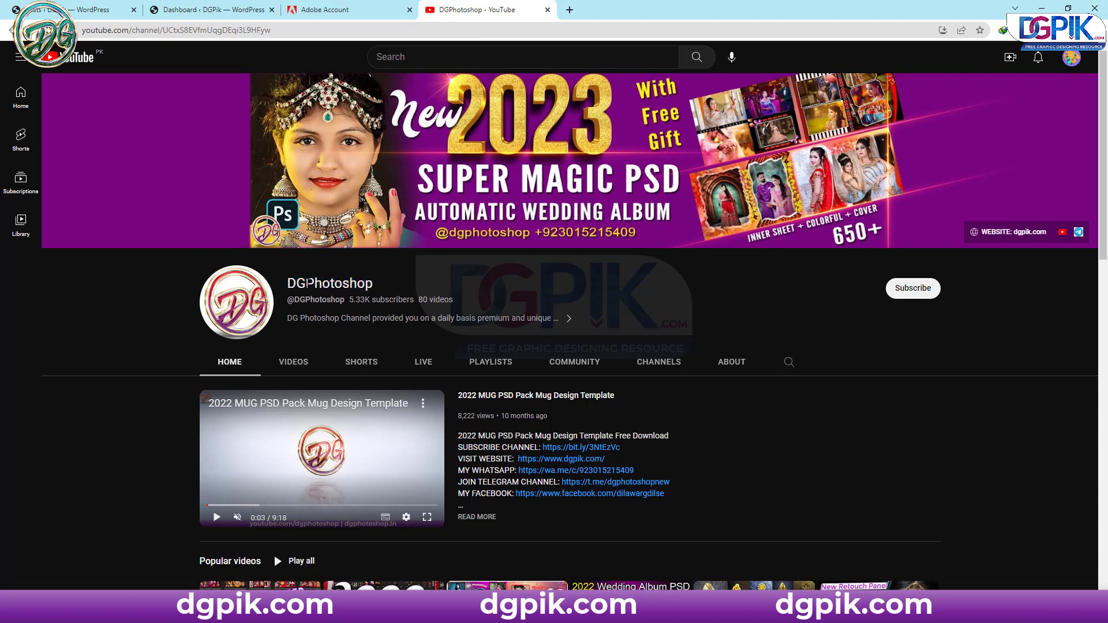